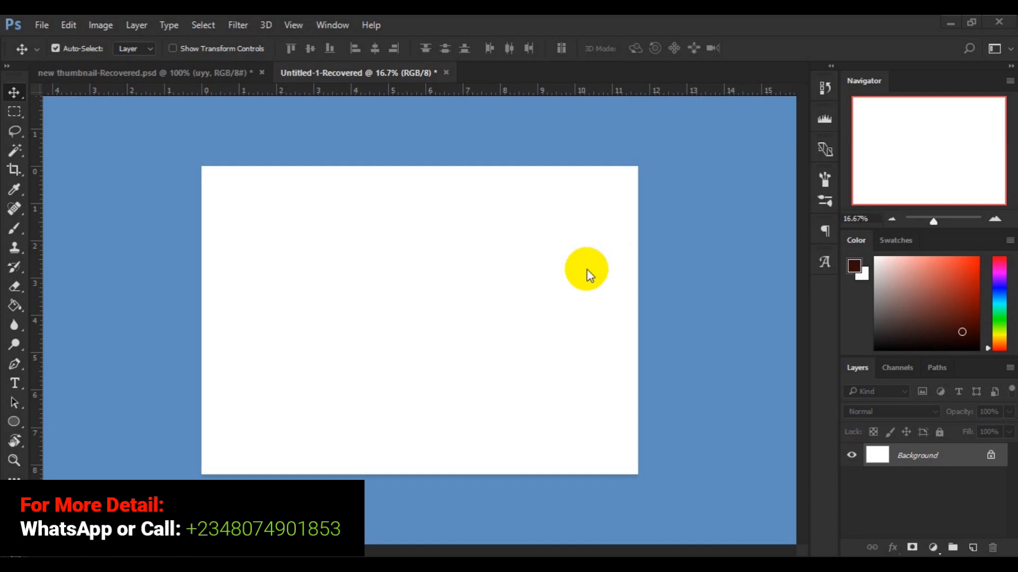
- Add a text layer reading KAHLID in Roboto Black at 72 pt near the canvas centre
{"action": "left_click", "coordinate": [15, 423]}
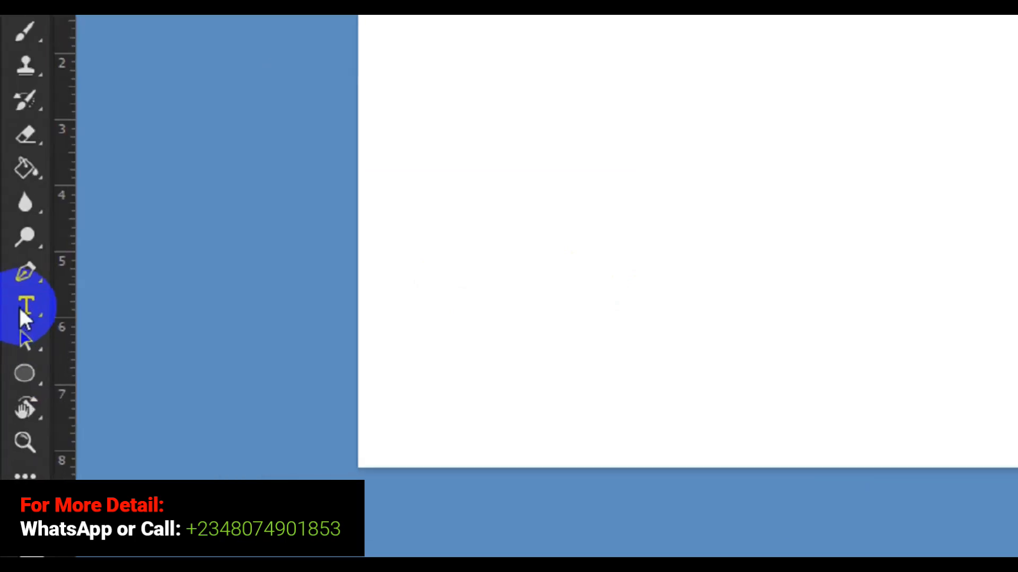
{"action": "left_click", "coordinate": [20, 310]}
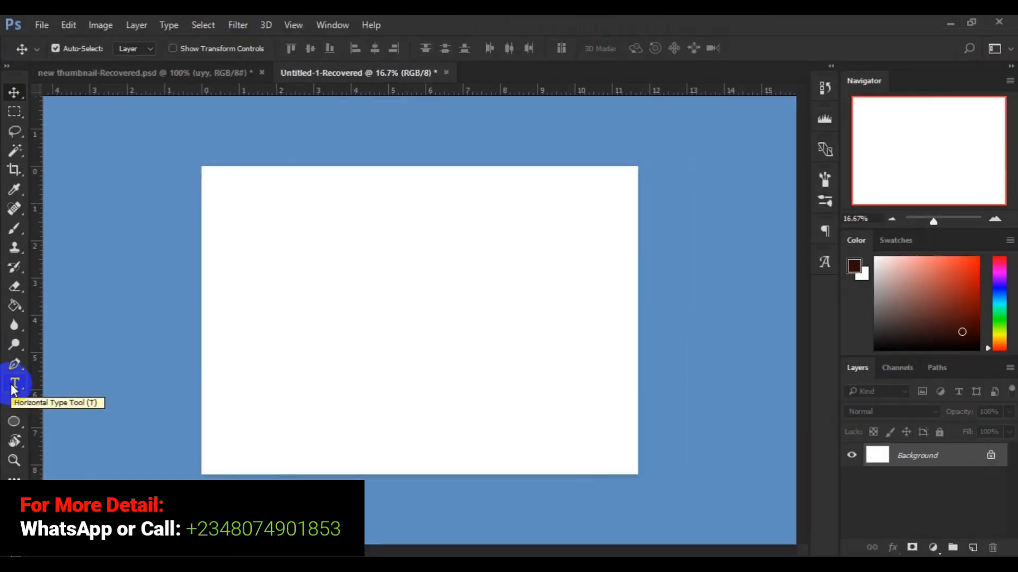
{"action": "left_click", "coordinate": [322, 313]}
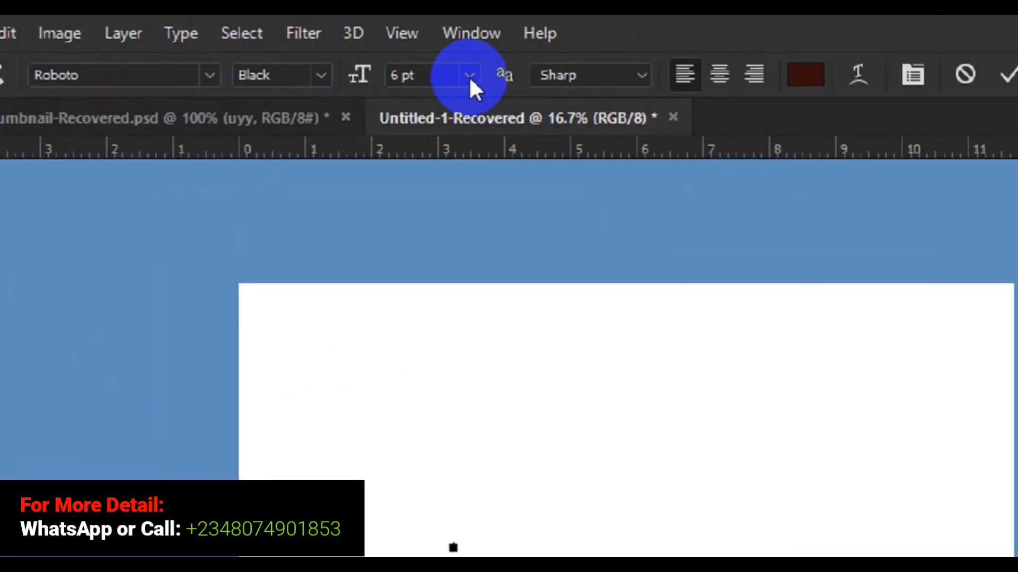
{"action": "left_click", "coordinate": [510, 85]}
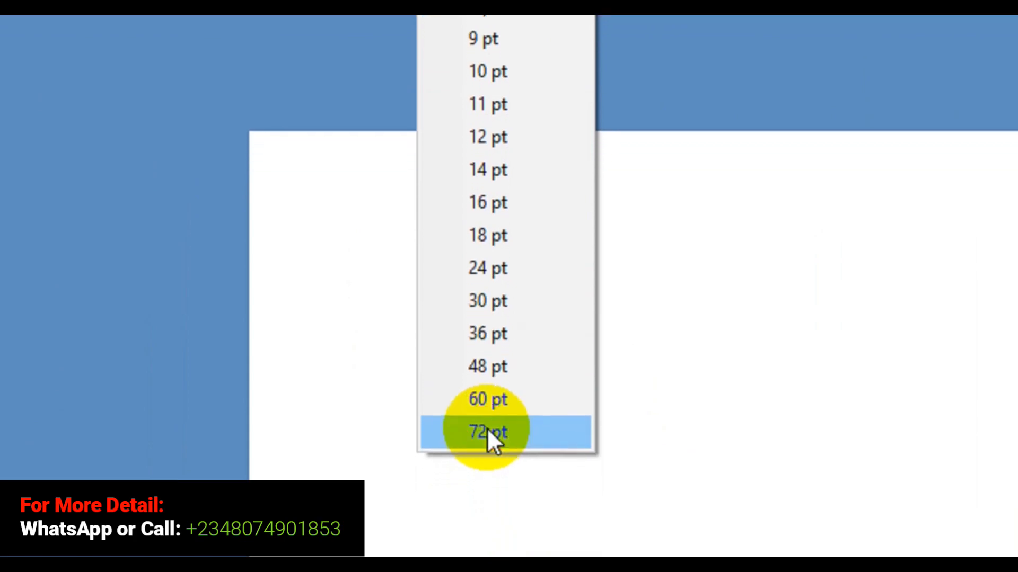
{"action": "left_click", "coordinate": [489, 448]}
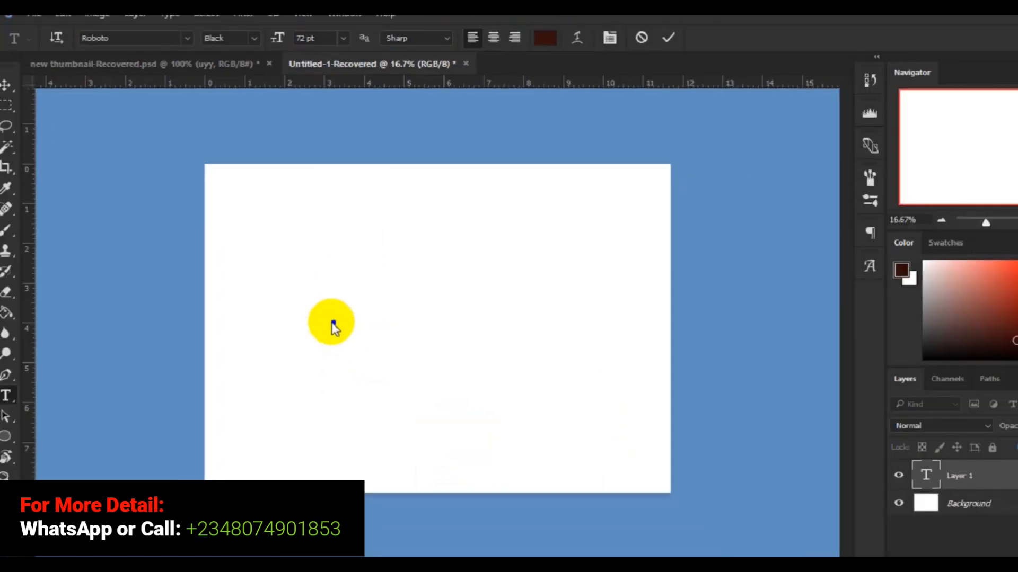
{"action": "left_click", "coordinate": [334, 324]}
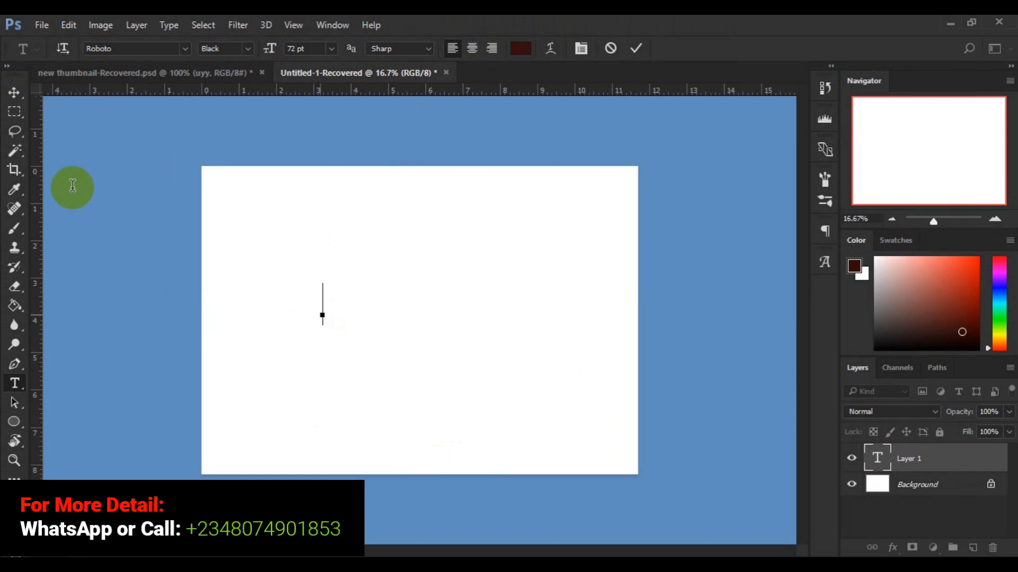
{"action": "type", "text": "PHOTO"}
- Select all the text and scrub its font size up to 139 pt, then commit the text
{"action": "key", "text": "ctrl+a"}
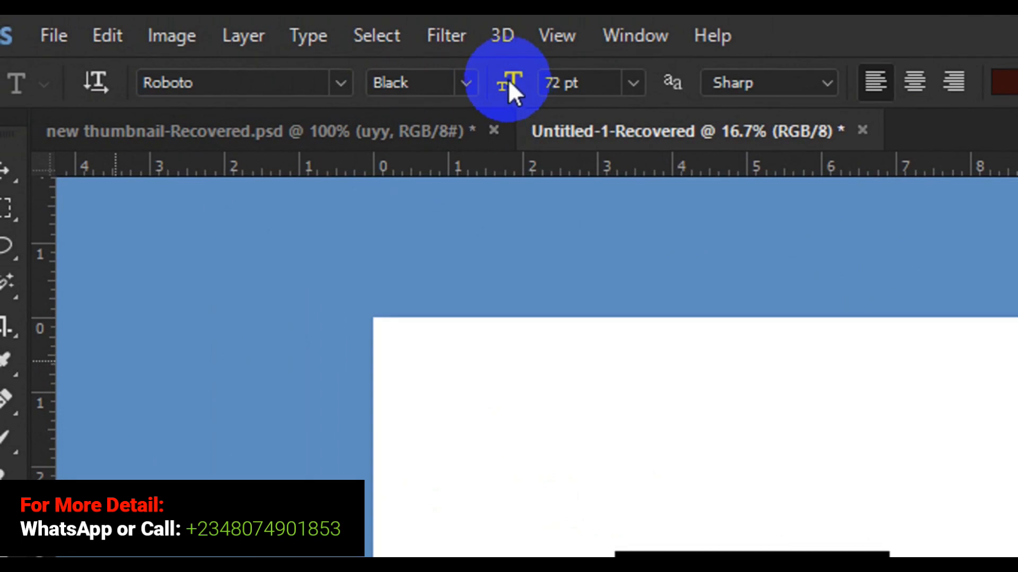
{"action": "left_click", "coordinate": [509, 84]}
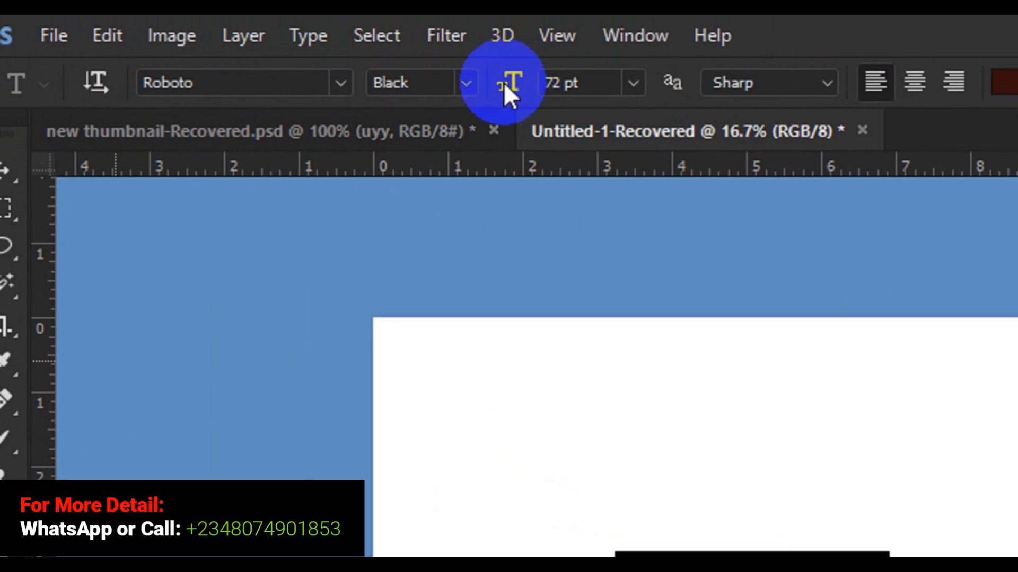
{"action": "left_click", "coordinate": [506, 85]}
{"action": "left_click_drag", "start_coordinate": [505, 85], "coordinate": [604, 87]}
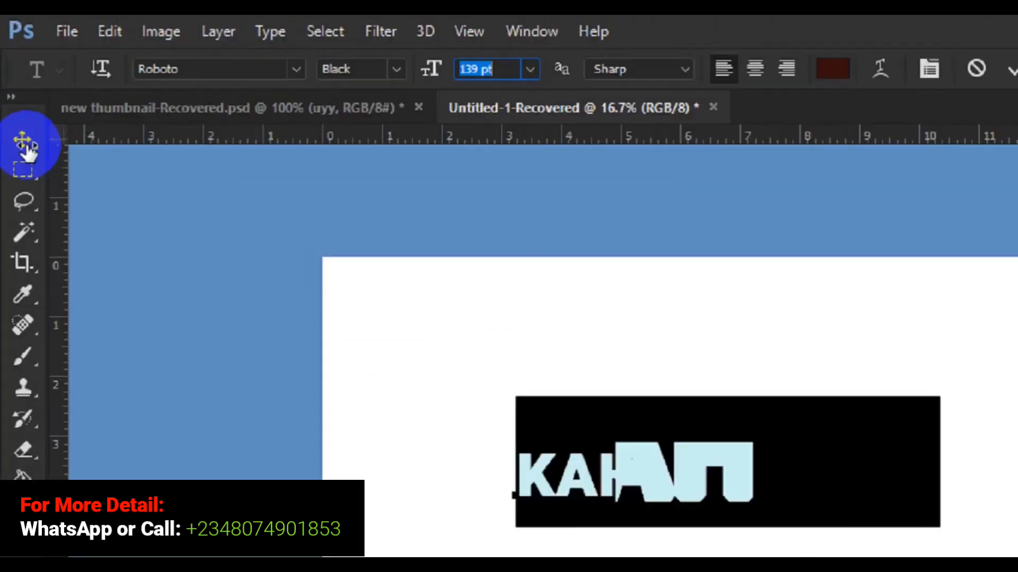
{"action": "left_click", "coordinate": [25, 148]}
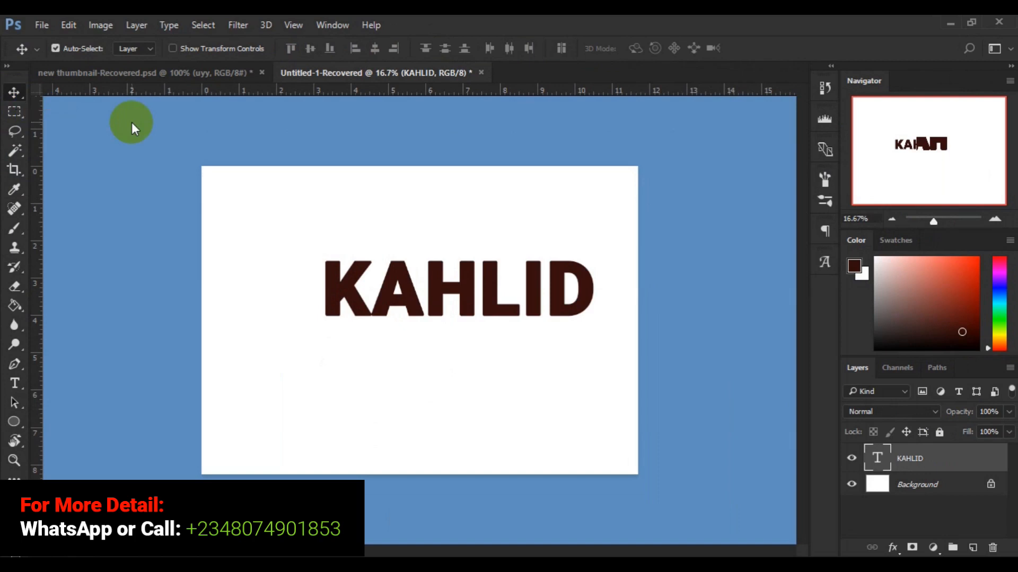
- Center the KAHLID text horizontally and vertically on the canvas, then deselect
{"action": "key", "text": "ctrl+a"}
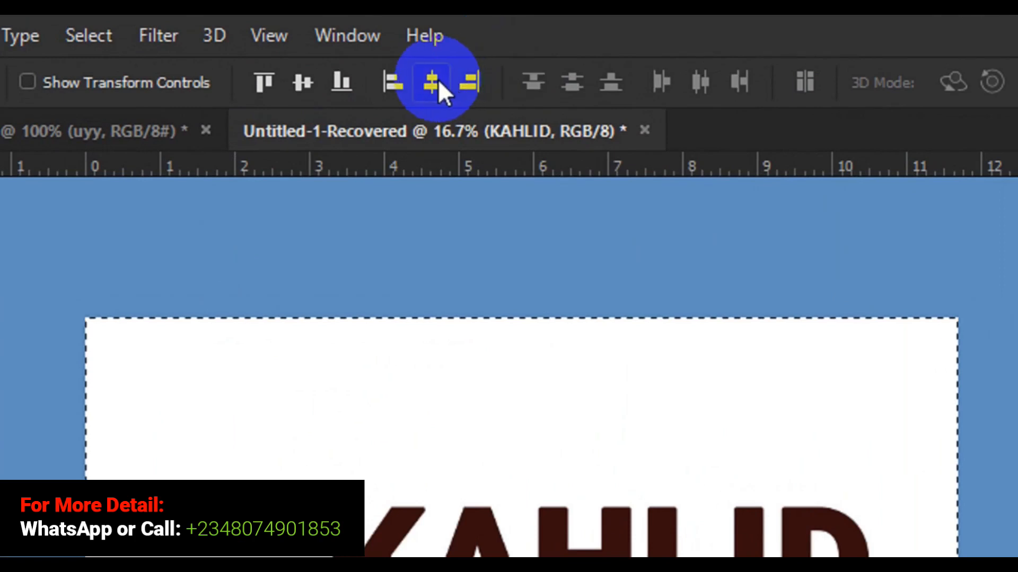
{"action": "left_click", "coordinate": [438, 80]}
{"action": "left_click", "coordinate": [298, 92]}
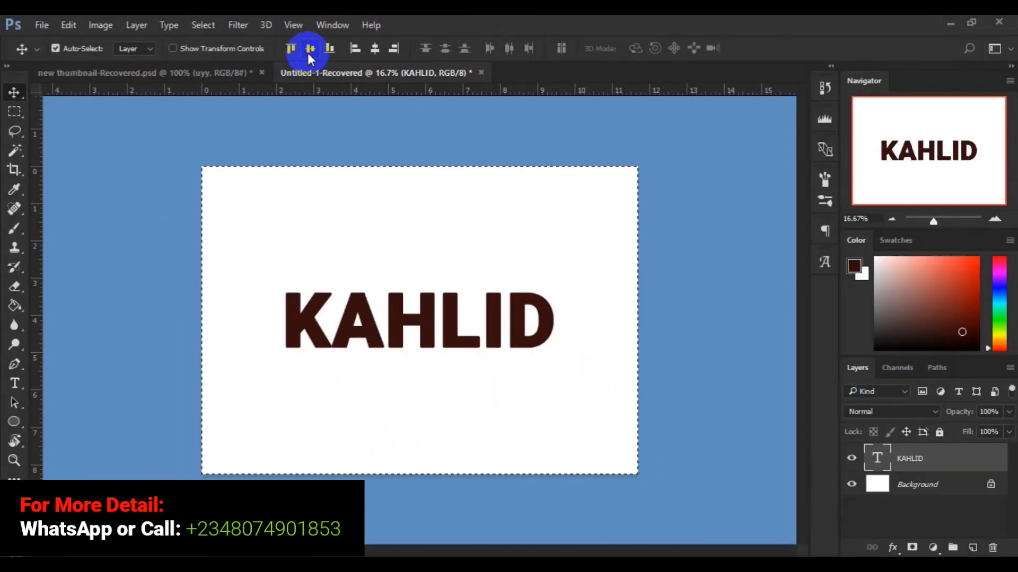
{"action": "key", "text": "ctrl+d"}
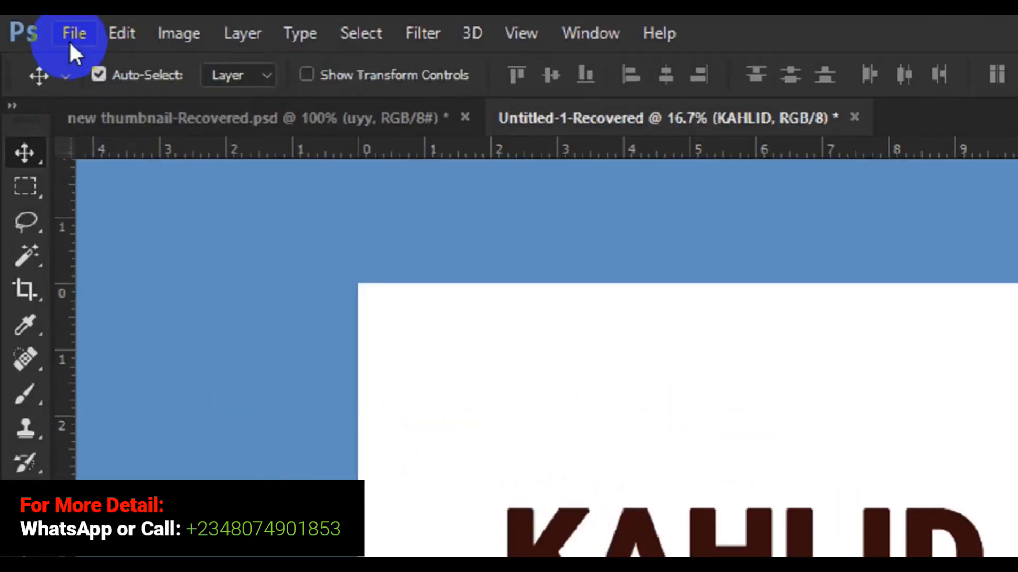
- Place the embedded flag image 538f4ca3b268724cf6c44c80a0e7969b from the Desktop, enlarging it to about 107%
{"action": "left_click", "coordinate": [84, 41]}
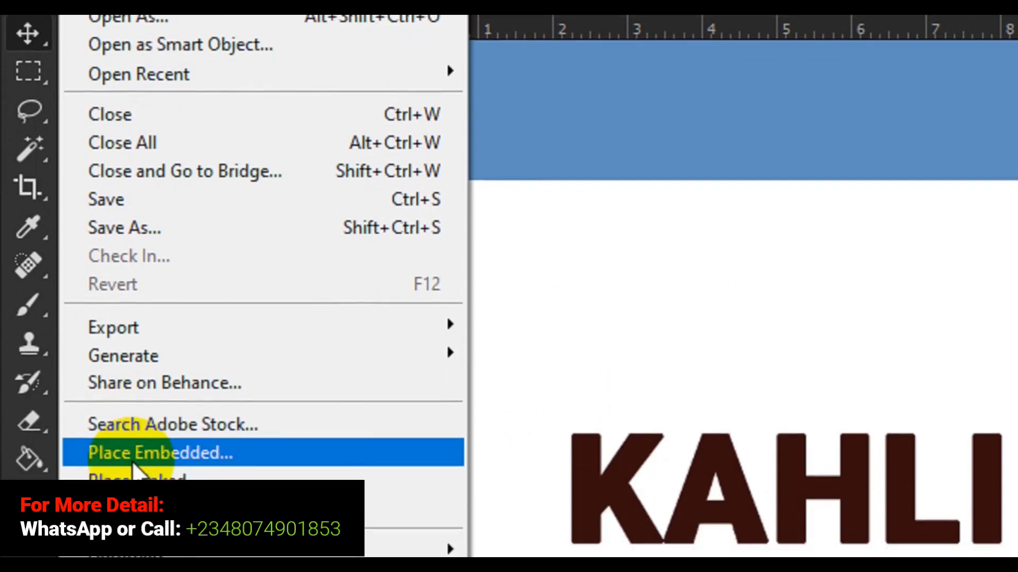
{"action": "left_click", "coordinate": [132, 424]}
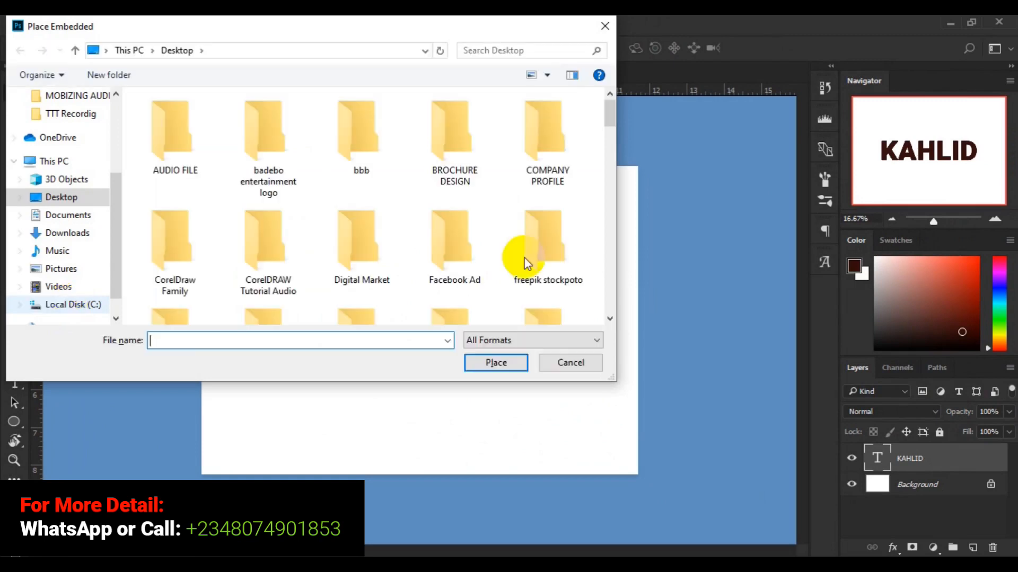
{"action": "left_click", "coordinate": [609, 318]}
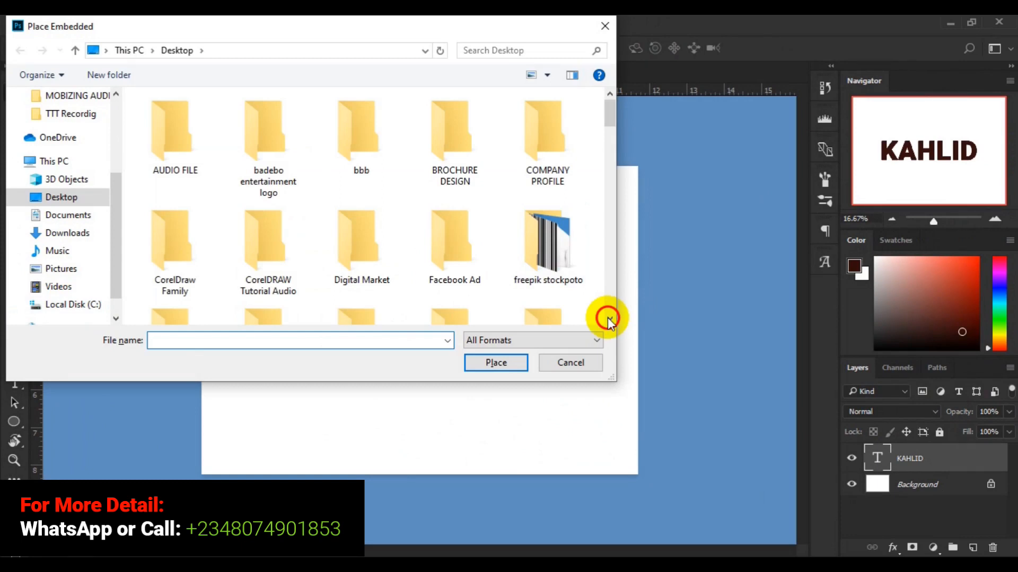
{"action": "left_click_drag", "start_coordinate": [609, 318], "coordinate": [610, 318]}
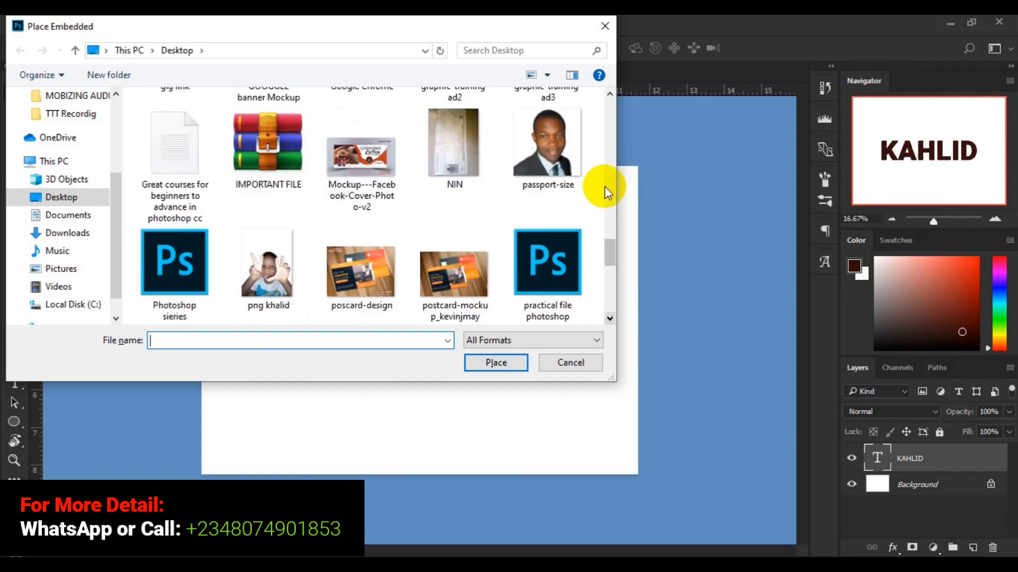
{"action": "left_click", "coordinate": [614, 198]}
{"action": "left_click", "coordinate": [614, 197]}
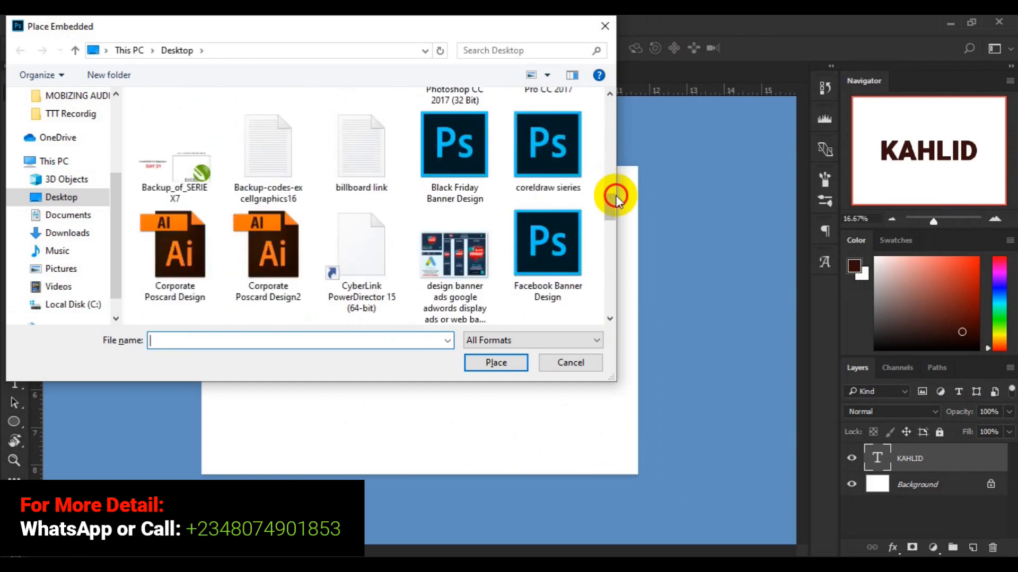
{"action": "left_click", "coordinate": [614, 197]}
{"action": "left_click", "coordinate": [615, 175]}
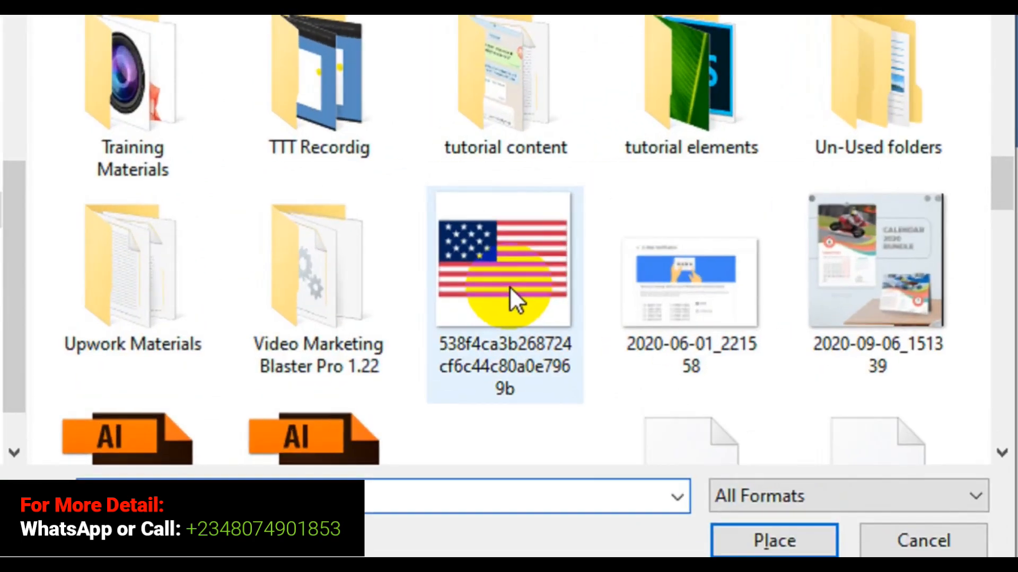
{"action": "left_click", "coordinate": [510, 286]}
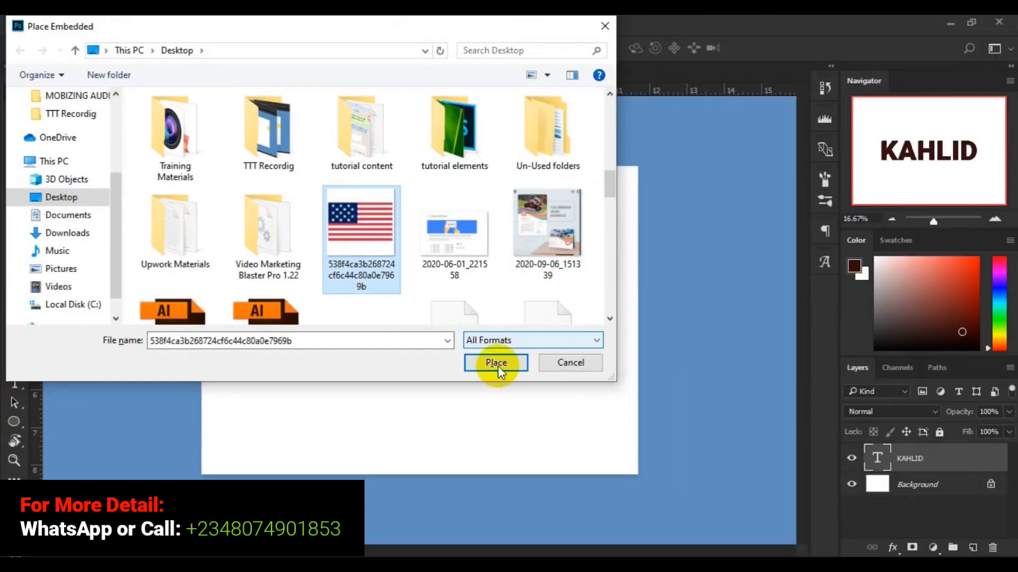
{"action": "left_click", "coordinate": [498, 366]}
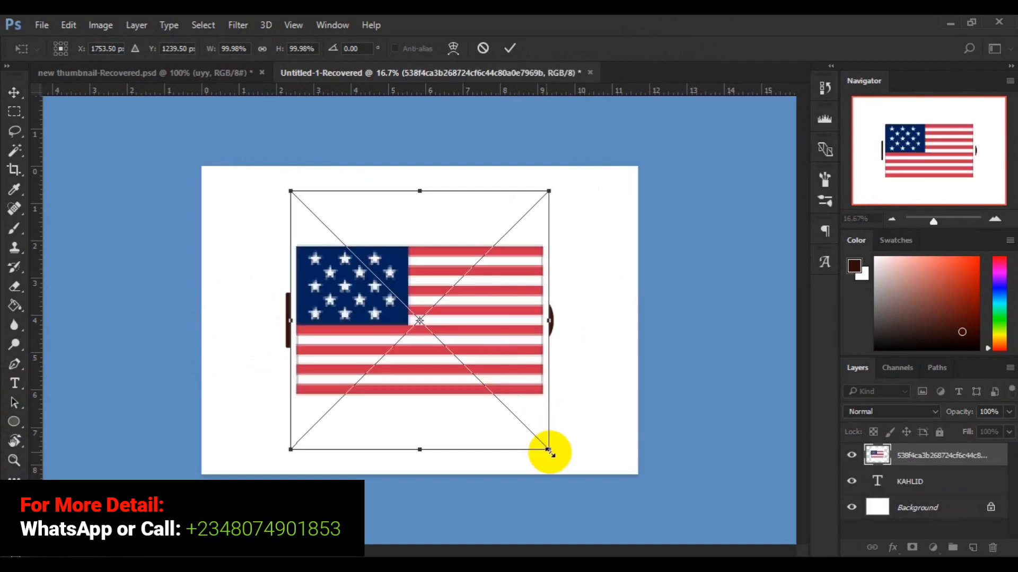
{"action": "left_click_drag", "start_coordinate": [549, 452], "coordinate": [560, 462]}
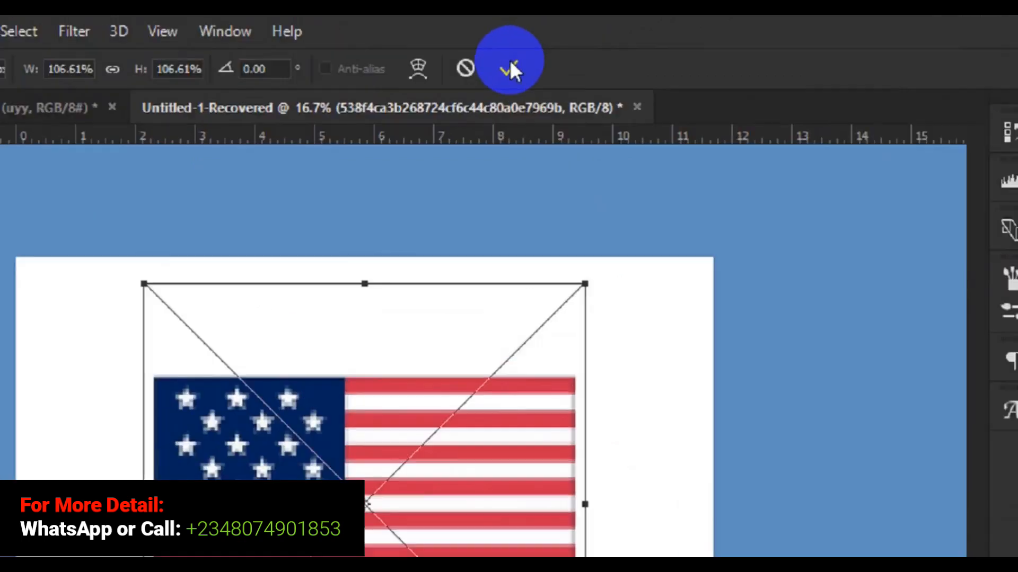
{"action": "left_click", "coordinate": [510, 74]}
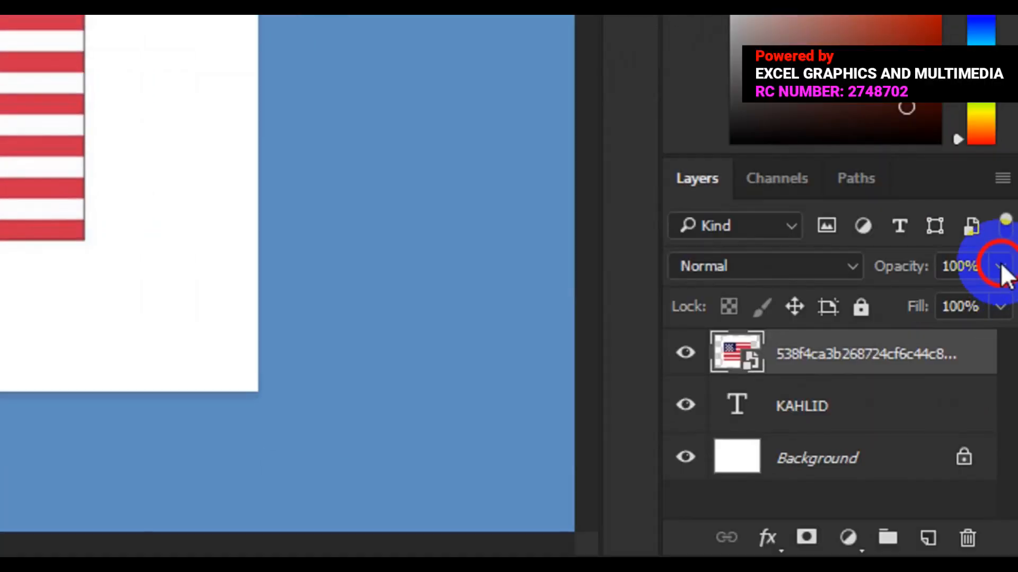
- Lower the flag layer's opacity to 23% to see the text beneath
{"action": "left_click", "coordinate": [999, 267]}
{"action": "left_click", "coordinate": [894, 300]}
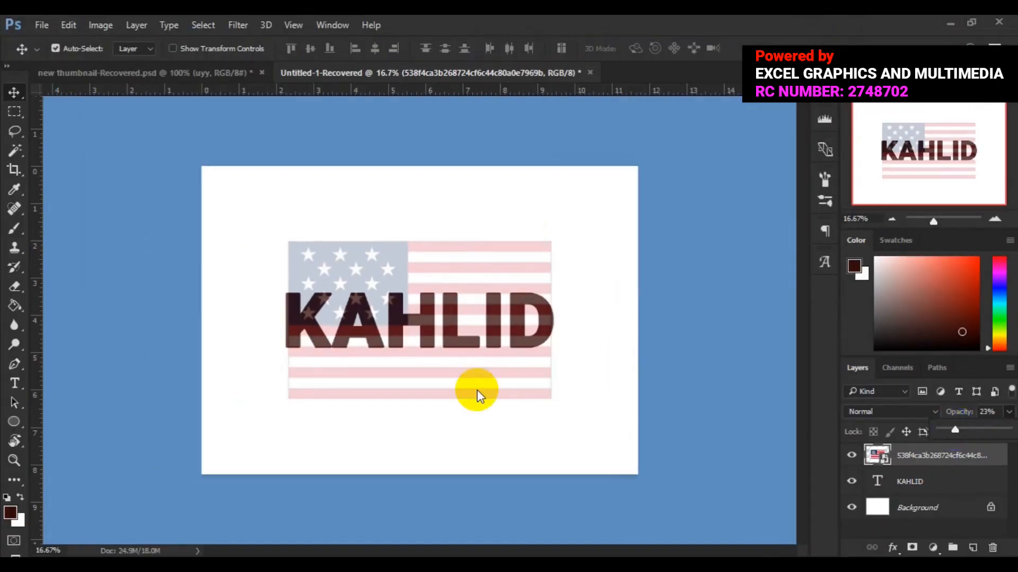
{"action": "left_click", "coordinate": [428, 370]}
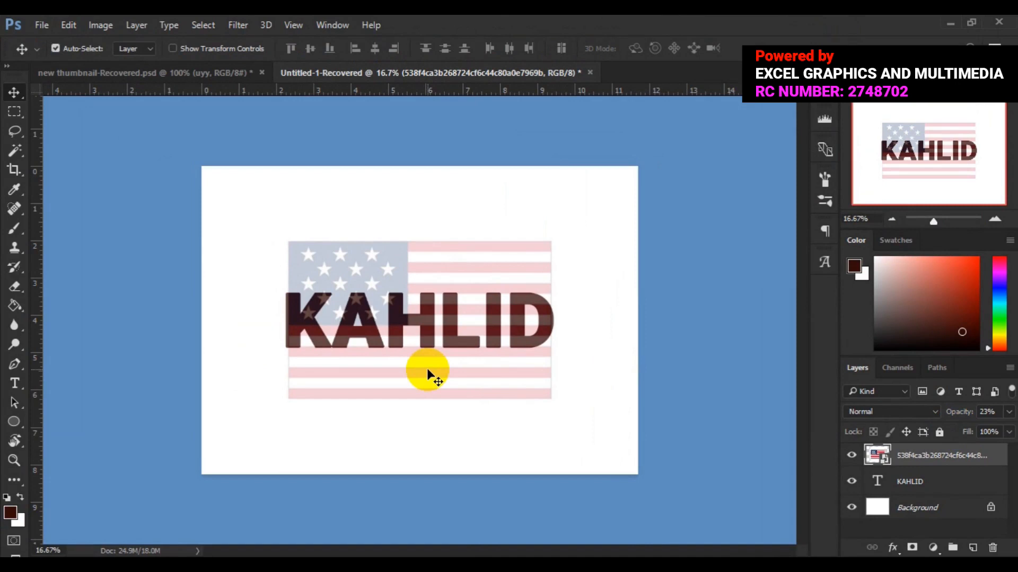
- Free-transform the flag, moving it down and scaling it to about 114% so it covers the text
{"action": "key", "text": "ctrl+t"}
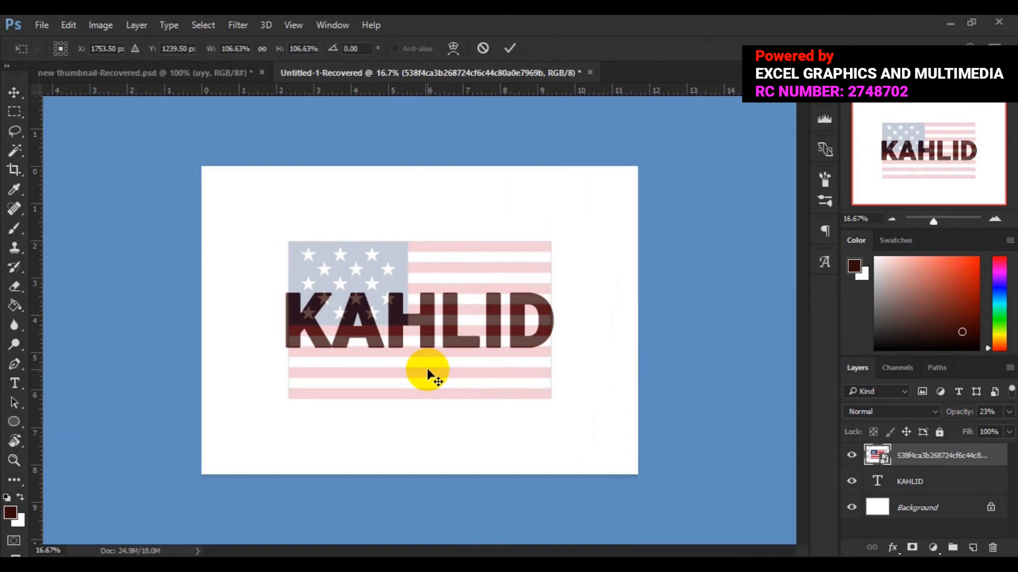
{"action": "left_click_drag", "start_coordinate": [420, 382], "coordinate": [424, 409]}
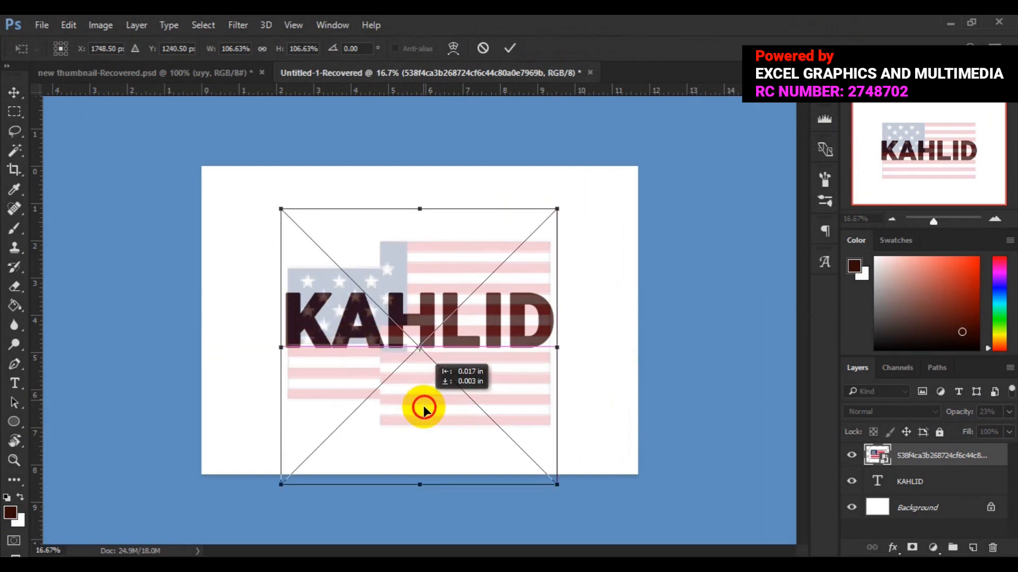
{"action": "left_click_drag", "start_coordinate": [423, 408], "coordinate": [423, 405]}
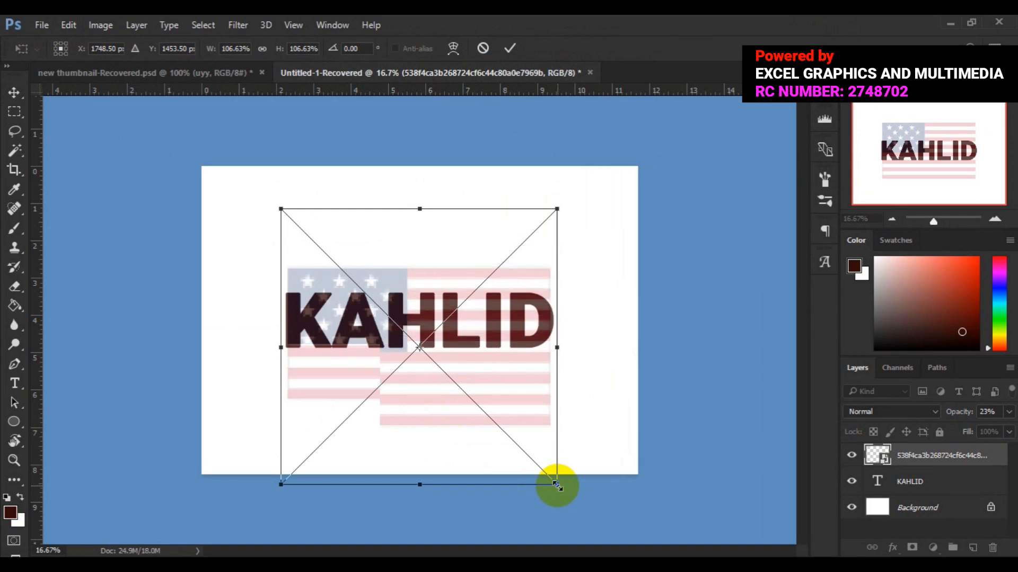
{"action": "left_click_drag", "start_coordinate": [558, 484], "coordinate": [567, 495]}
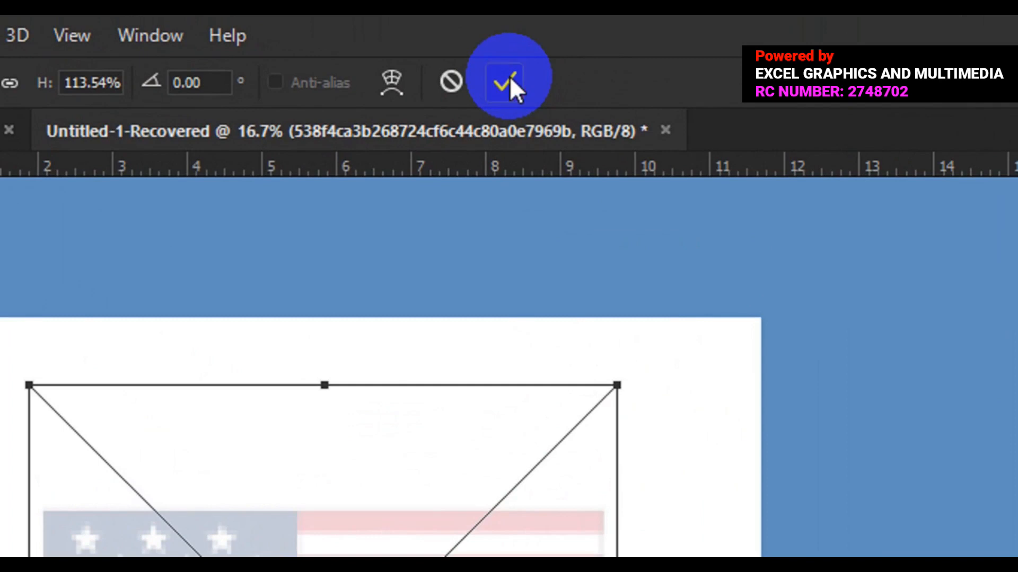
{"action": "left_click", "coordinate": [510, 80]}
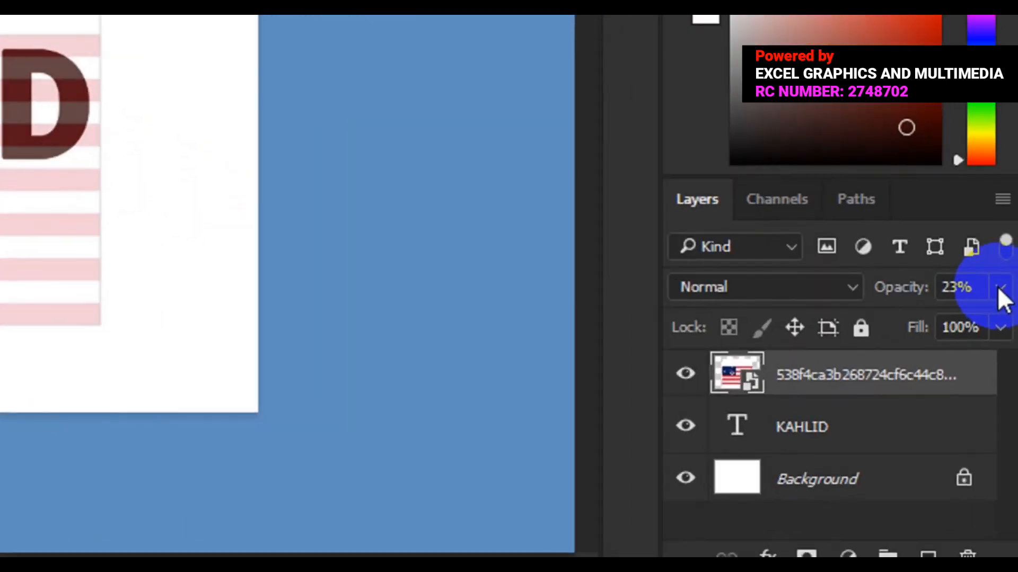
- Restore the flag layer's opacity to 100%
{"action": "left_click", "coordinate": [1008, 413]}
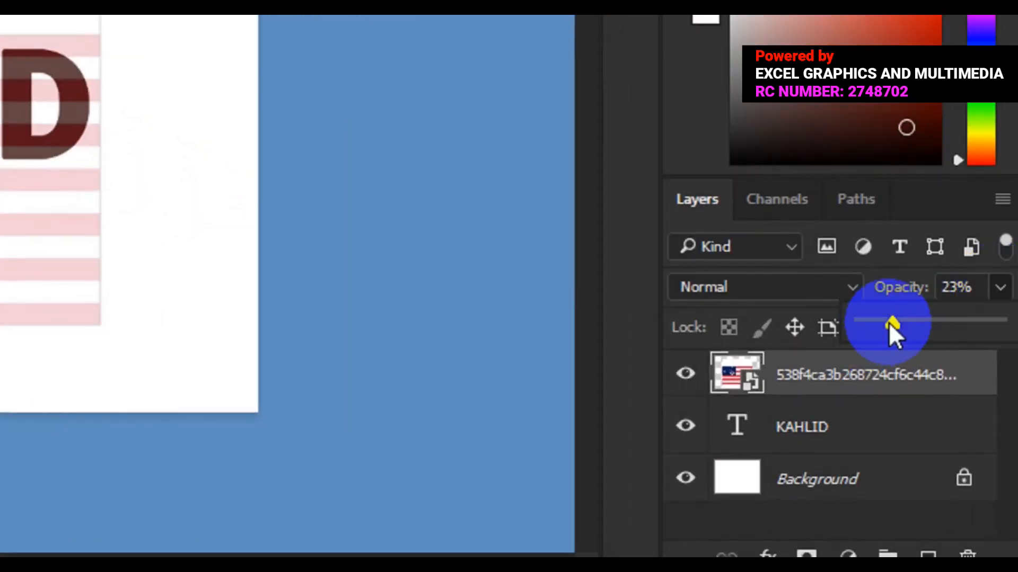
{"action": "left_click_drag", "start_coordinate": [891, 323], "coordinate": [1010, 332]}
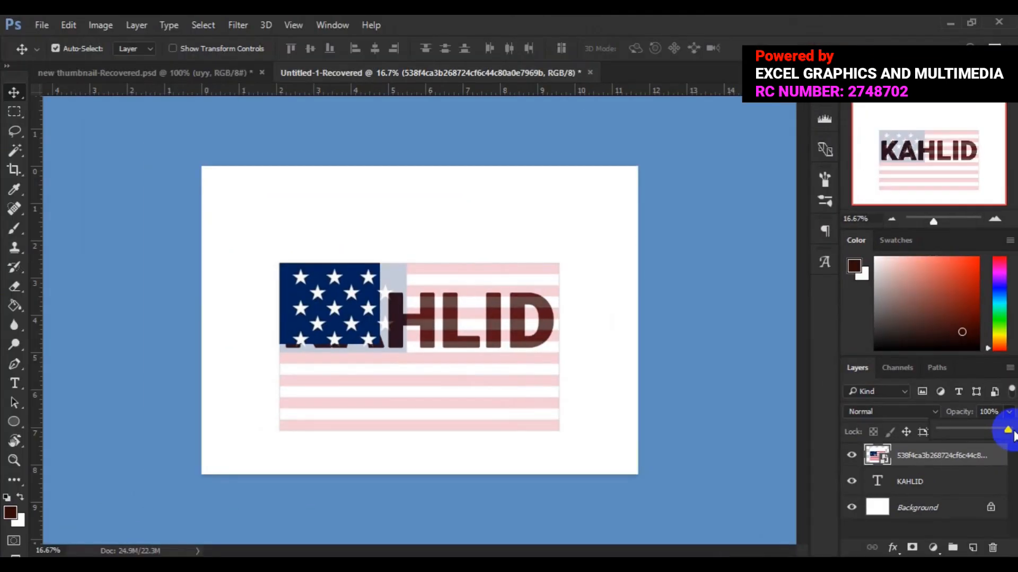
{"action": "left_click", "coordinate": [949, 457]}
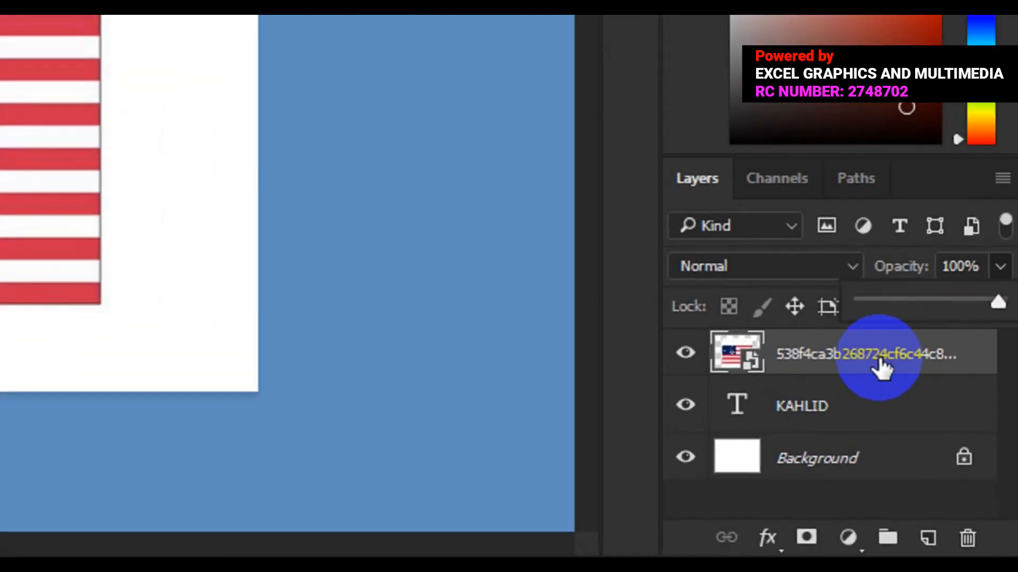
- Create a clipping mask so the flag layer fills the KAHLID text
{"action": "right_click", "coordinate": [881, 368]}
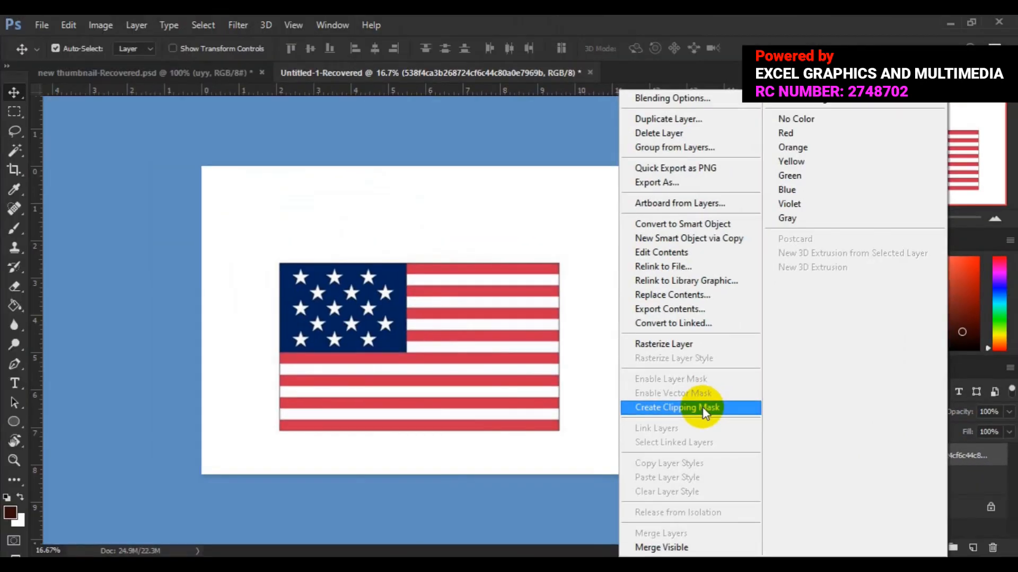
{"action": "left_click", "coordinate": [703, 408]}
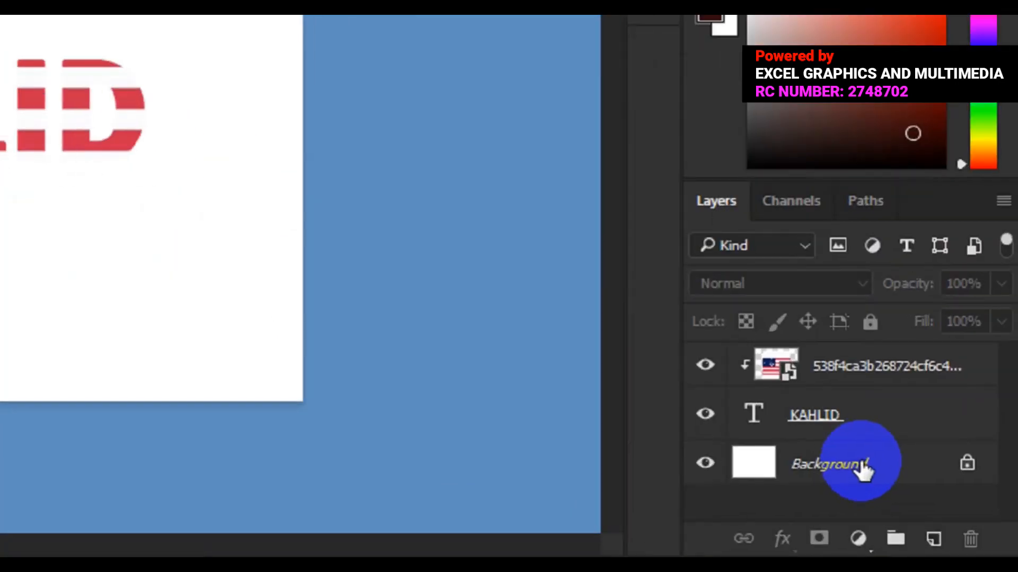
{"action": "left_click", "coordinate": [935, 509]}
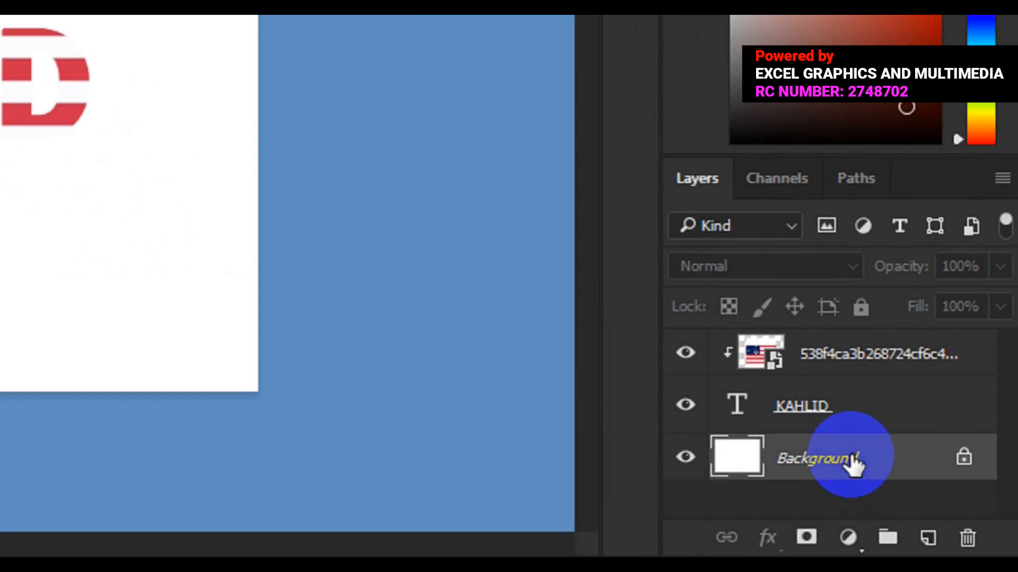
- Add a new layer below the text and draw a rectangle shape covering the whole canvas
{"action": "left_click", "coordinate": [928, 539]}
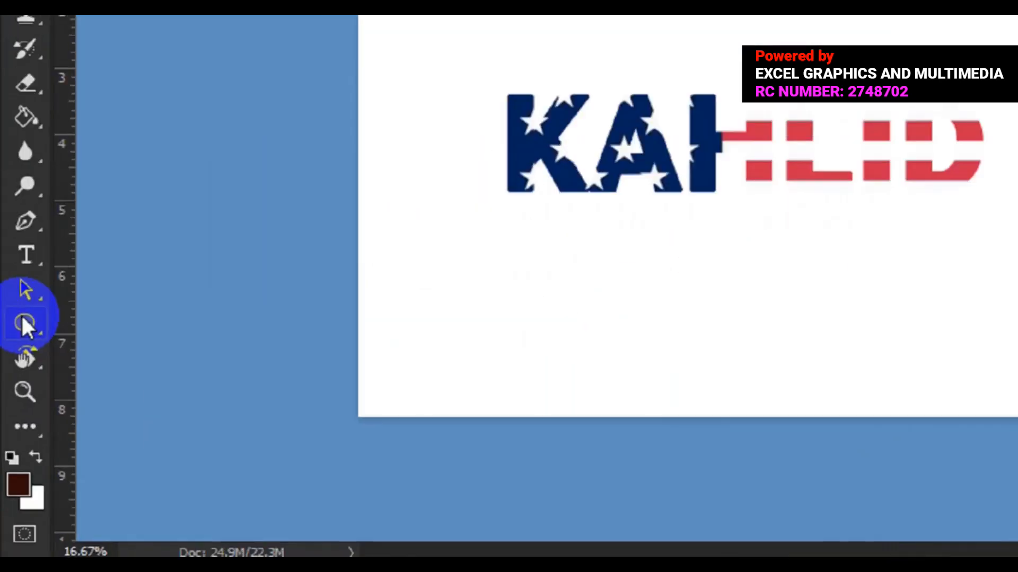
{"action": "left_click_drag", "start_coordinate": [25, 296], "coordinate": [131, 297]}
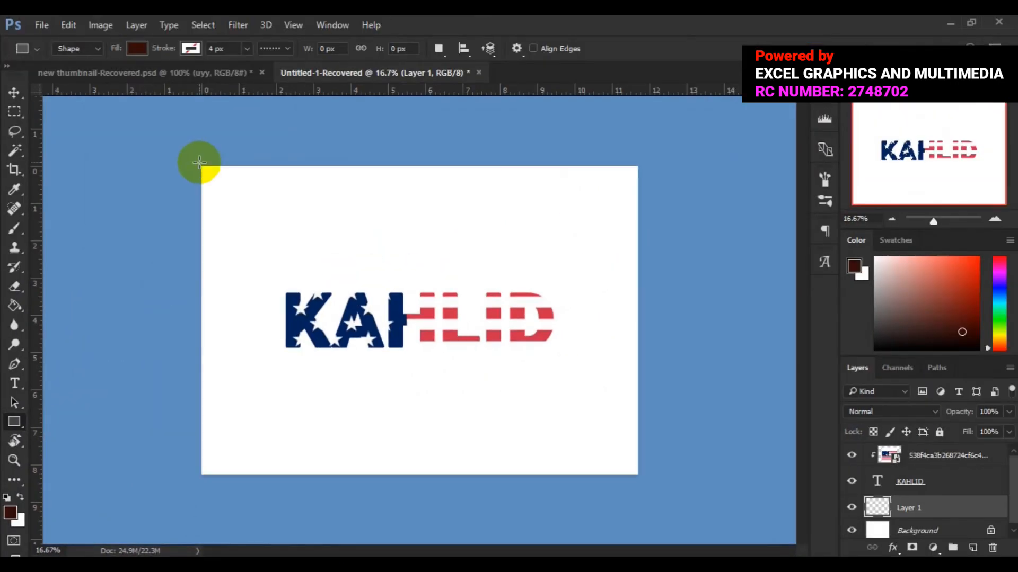
{"action": "left_click_drag", "start_coordinate": [201, 165], "coordinate": [640, 475]}
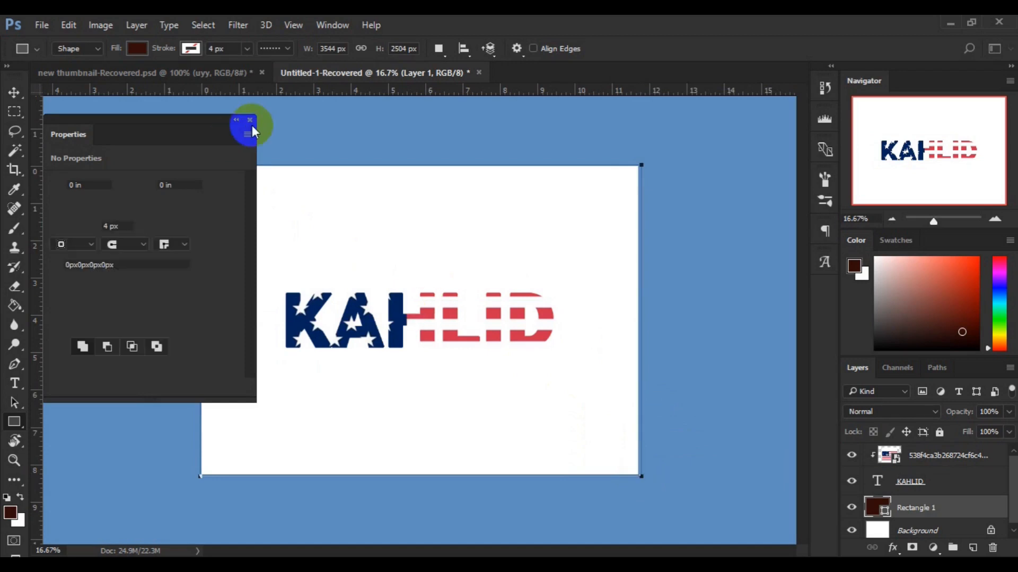
{"action": "left_click", "coordinate": [250, 121]}
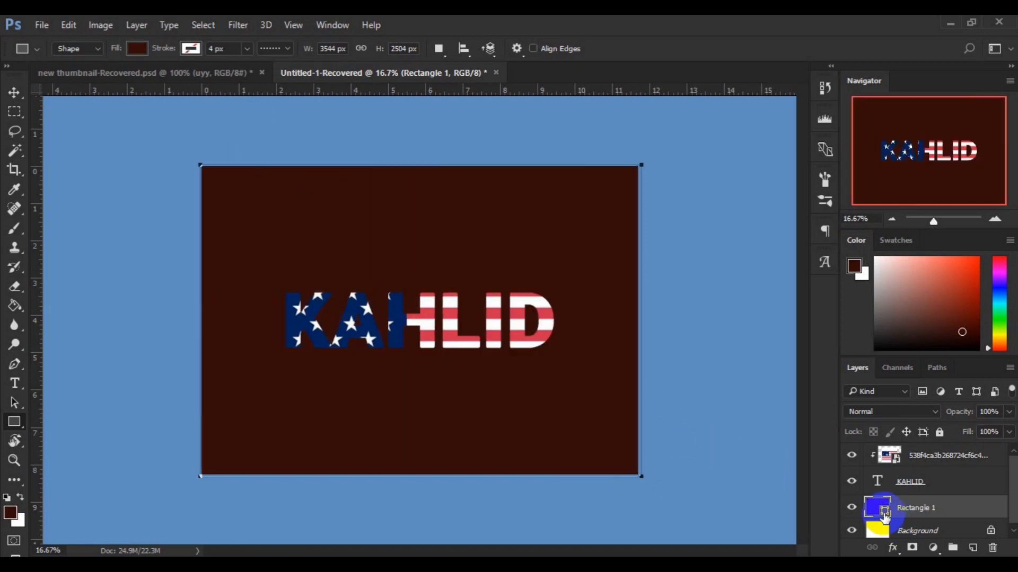
- Change the rectangle's fill colour to light blue afe2ff and switch to the Move tool
{"action": "double_click", "coordinate": [883, 513]}
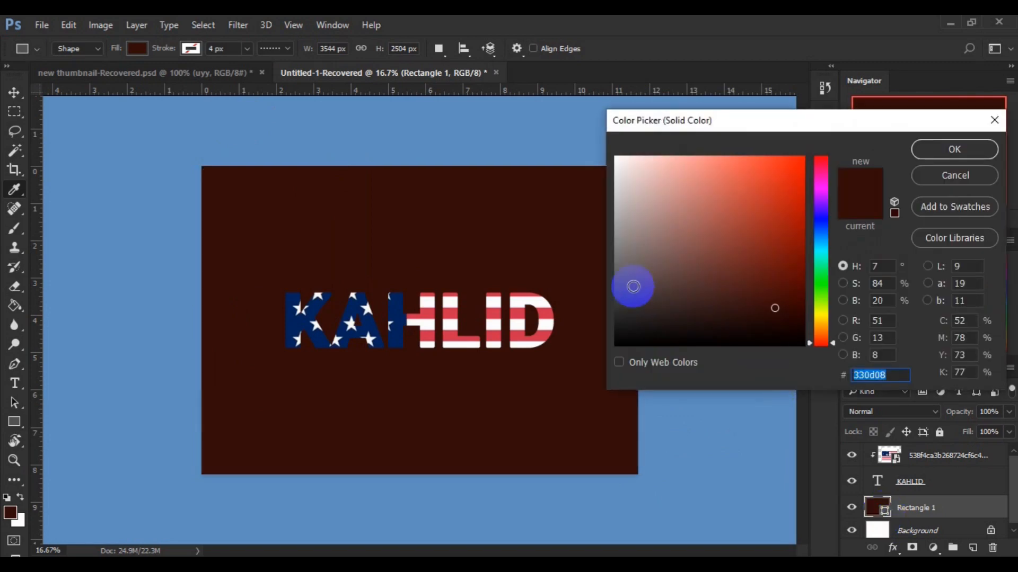
{"action": "left_click", "coordinate": [629, 286]}
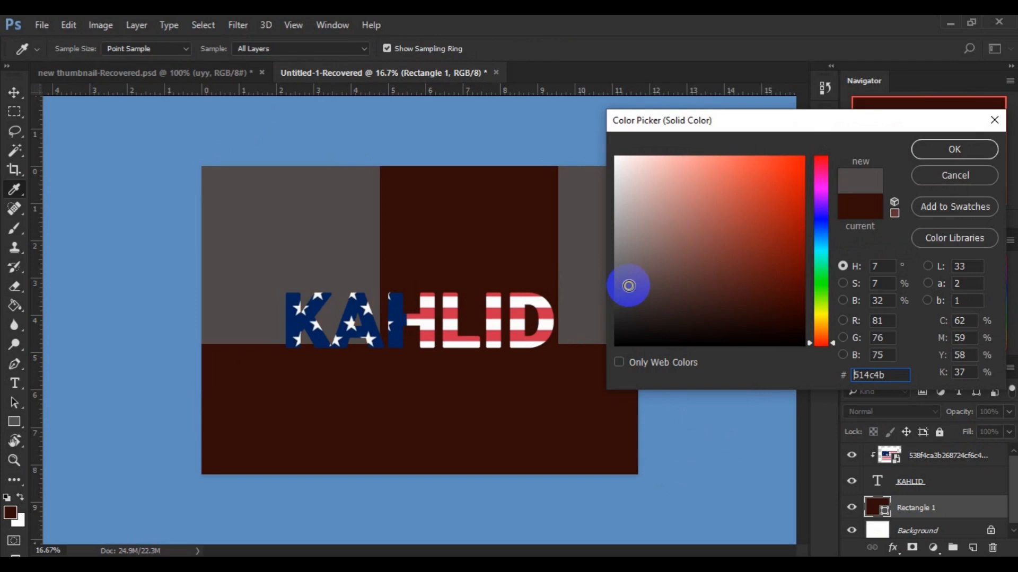
{"action": "left_click", "coordinate": [825, 240]}
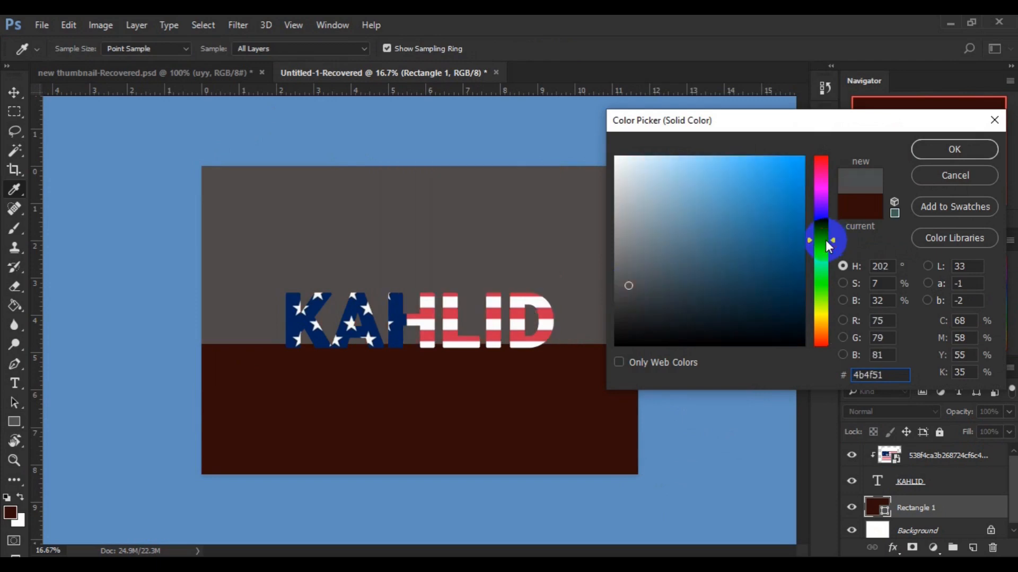
{"action": "left_click", "coordinate": [649, 158]}
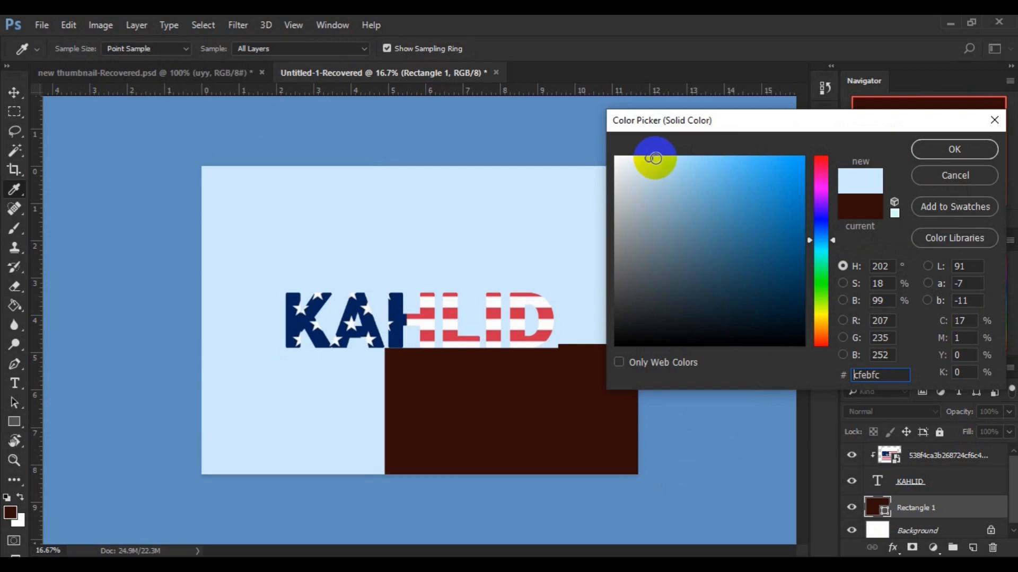
{"action": "left_click", "coordinate": [660, 159]}
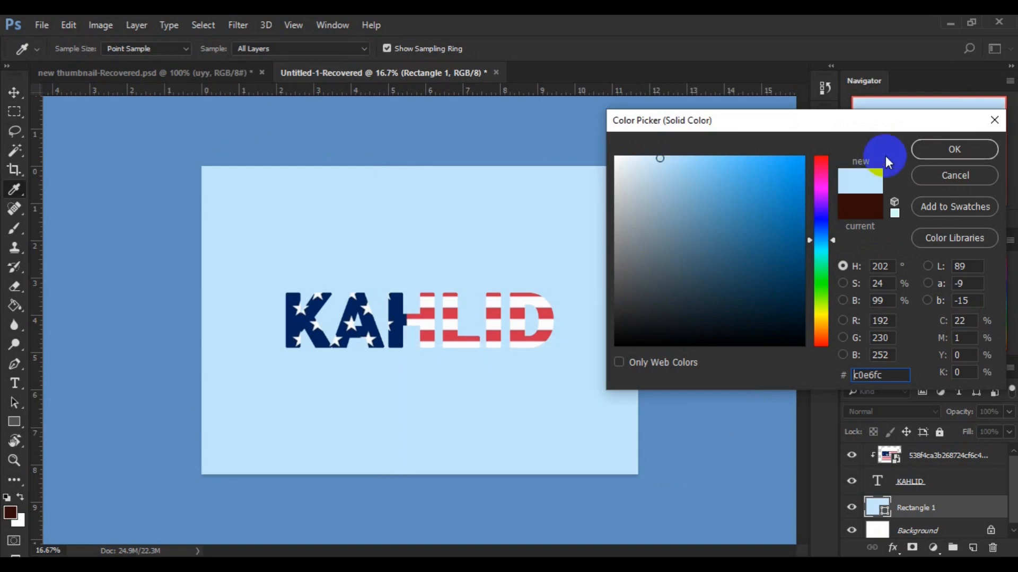
{"action": "left_click", "coordinate": [674, 155]}
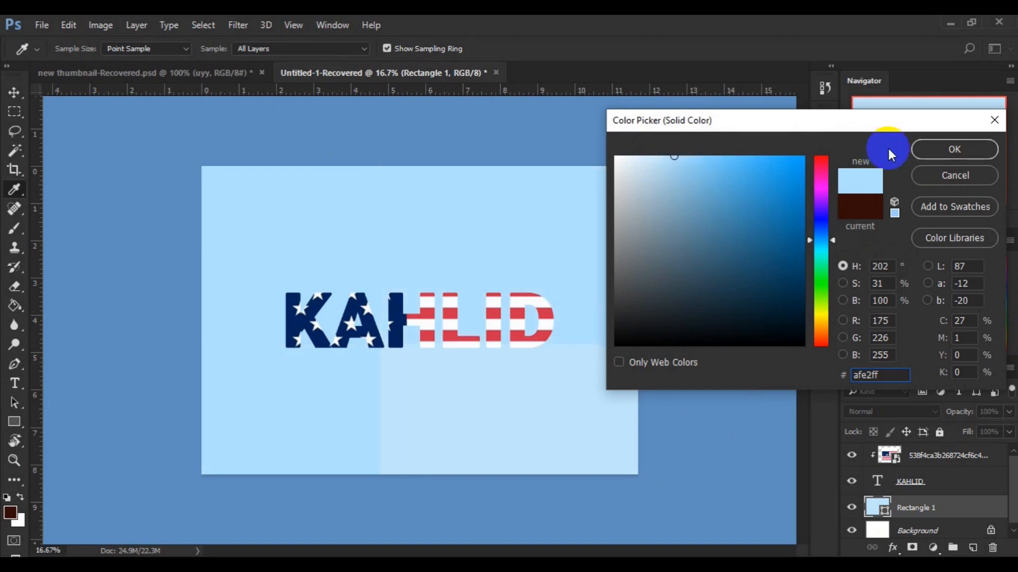
{"action": "left_click", "coordinate": [925, 153]}
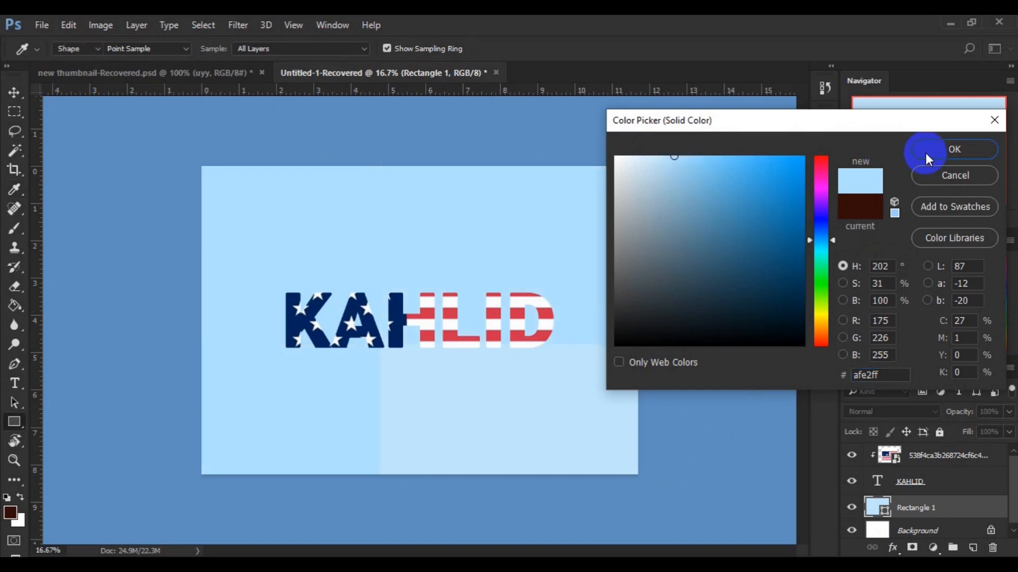
{"action": "left_click", "coordinate": [20, 91]}
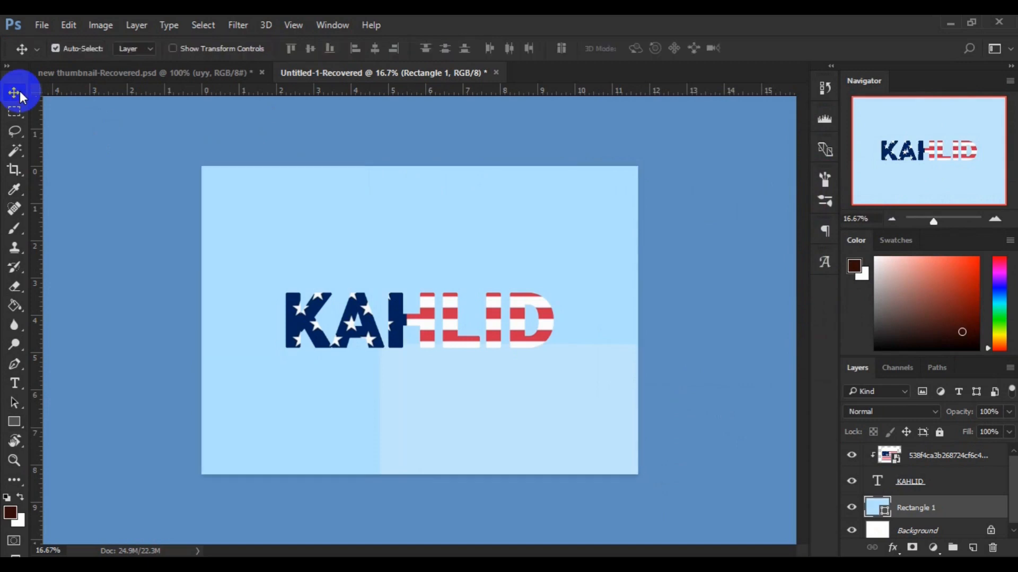